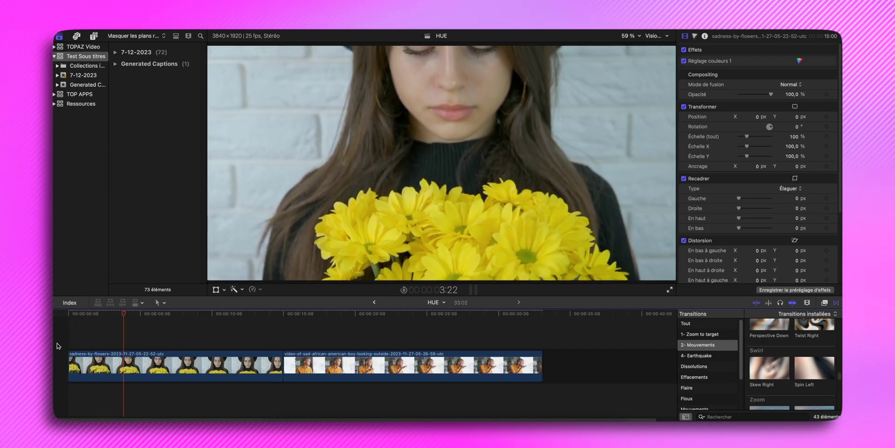
# Step: Stop playback of the flowers clip in the HUE project timeline
pyautogui.press('space')
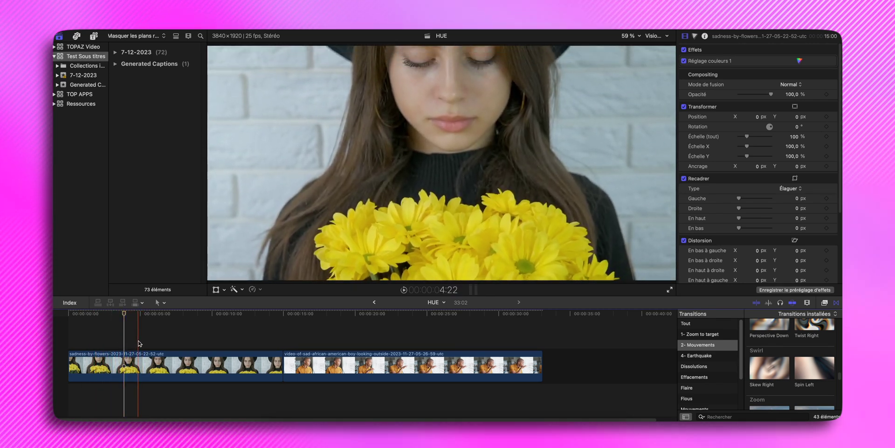
# Step: Give the flowers clip a Courbes de teinte/saturation correction from the Color inspector
pyautogui.click(140, 358)
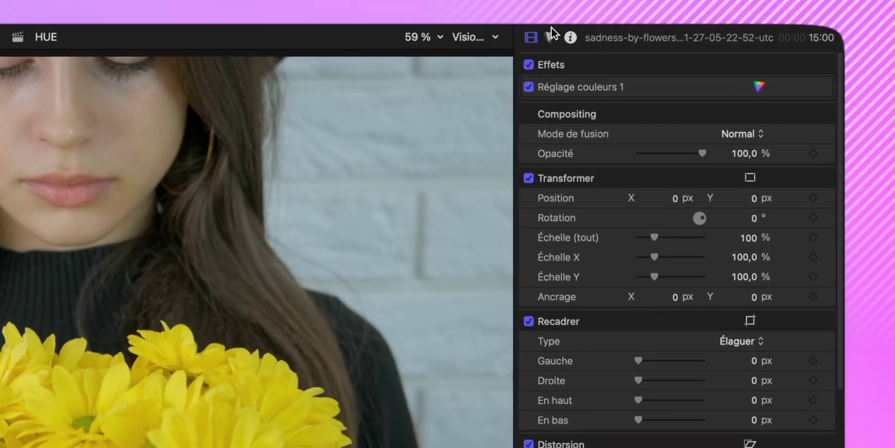
pyautogui.click(550, 37)
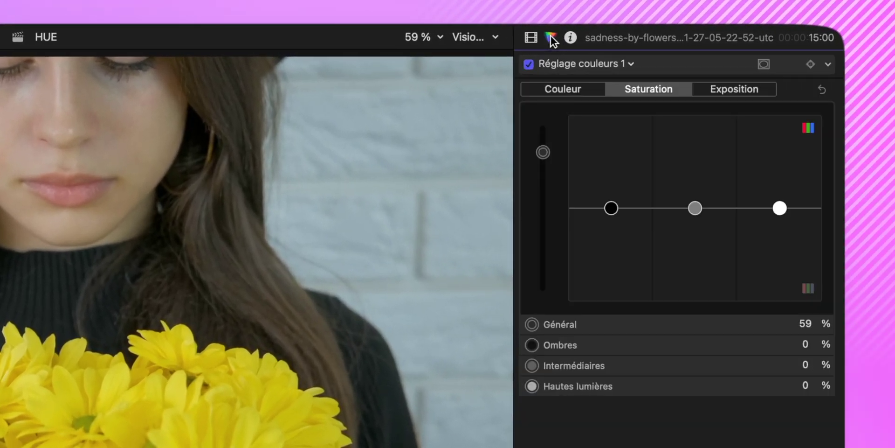
pyautogui.click(552, 62)
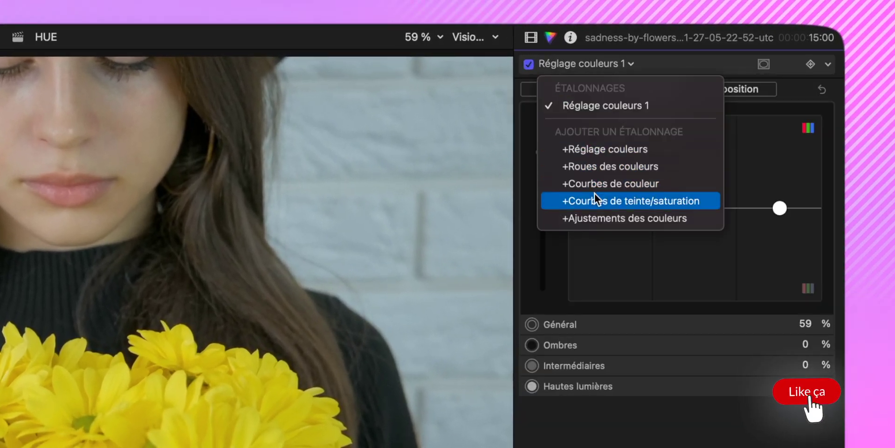
pyautogui.click(638, 200)
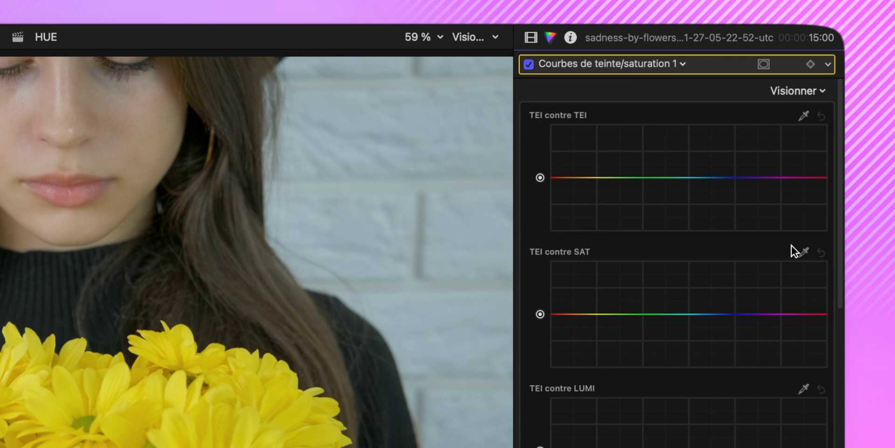
# Step: Sample the flowers' yellow with the TEI contre SAT eyedropper, adding three control points
pyautogui.click(804, 250)
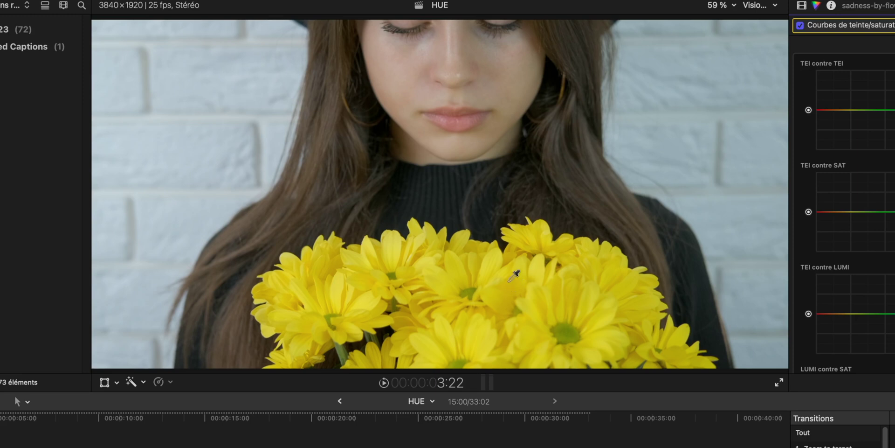
pyautogui.click(511, 275)
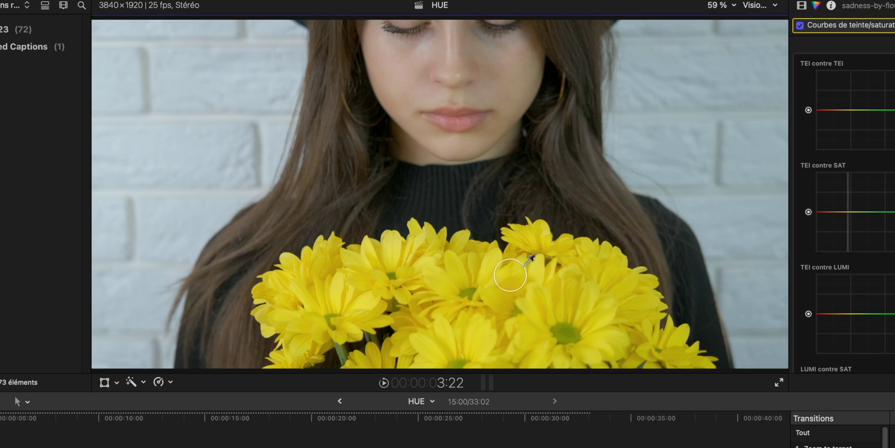
pyautogui.moveTo(510, 275)
pyautogui.mouseDown()
pyautogui.moveTo(761, 158)
pyautogui.moveTo(538, 271)
pyautogui.mouseUp()
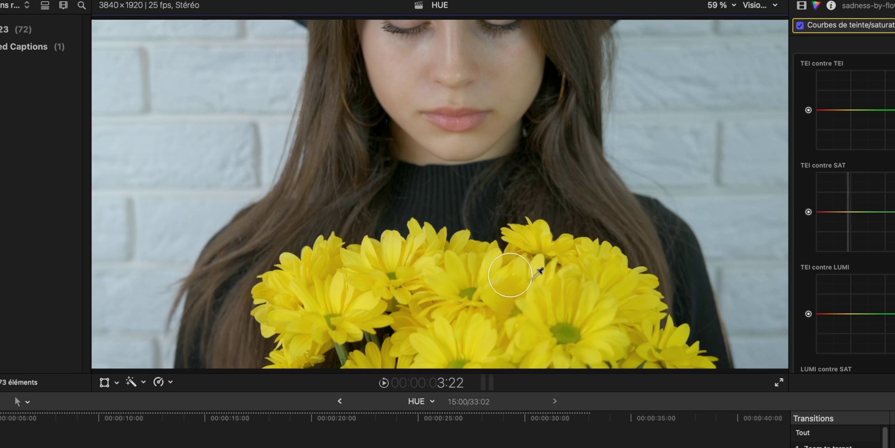
pyautogui.moveTo(538, 272); pyautogui.dragTo(541, 272)
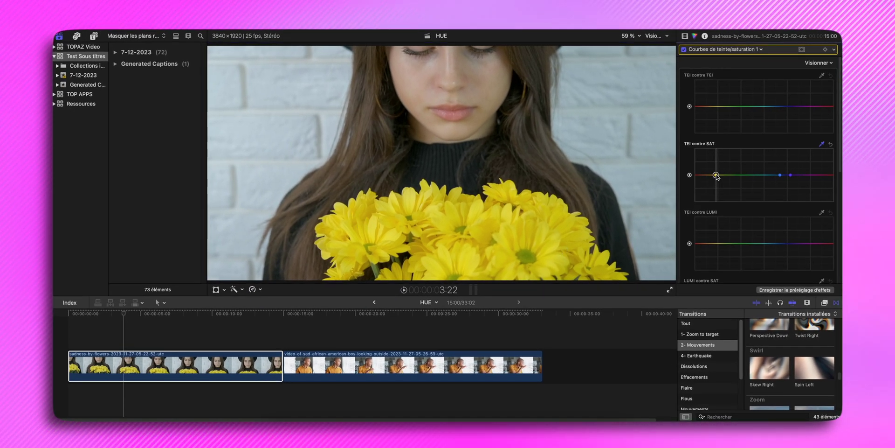
# Step: Lower the yellow point and raise the cyan-blue point, giving grey flowers on a vivid blue wall
pyautogui.moveTo(716, 175); pyautogui.dragTo(722, 214)
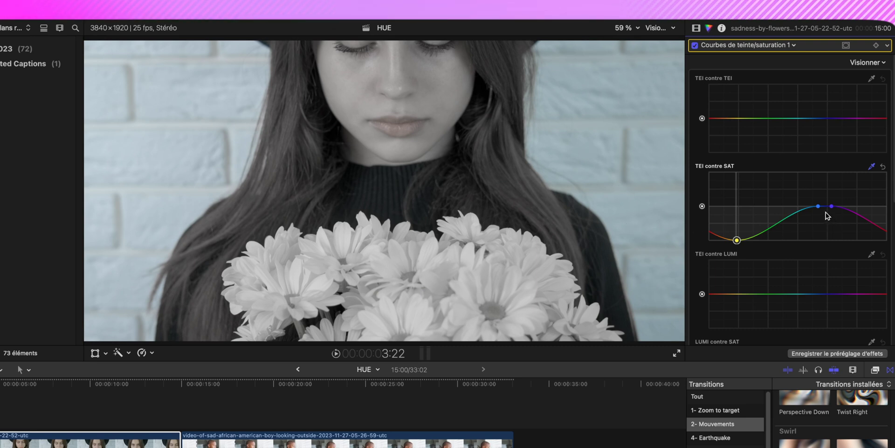
pyautogui.moveTo(818, 206); pyautogui.dragTo(817, 172)
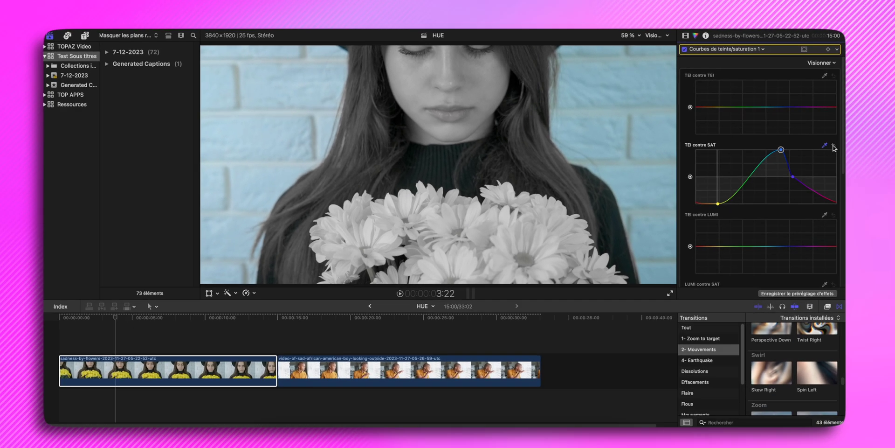
# Step: Undo, resample the flowers' hue, and pull the blue and purple points down to whiten the wall
pyautogui.press('super+z')
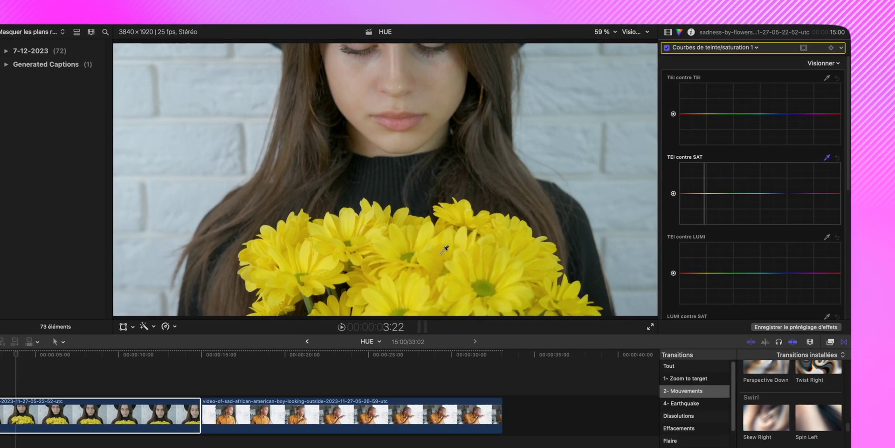
pyautogui.click(444, 250)
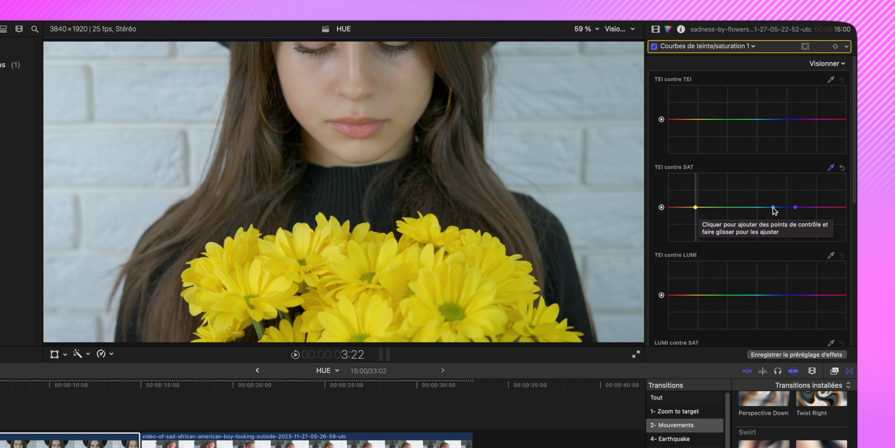
pyautogui.moveTo(773, 207); pyautogui.dragTo(777, 243)
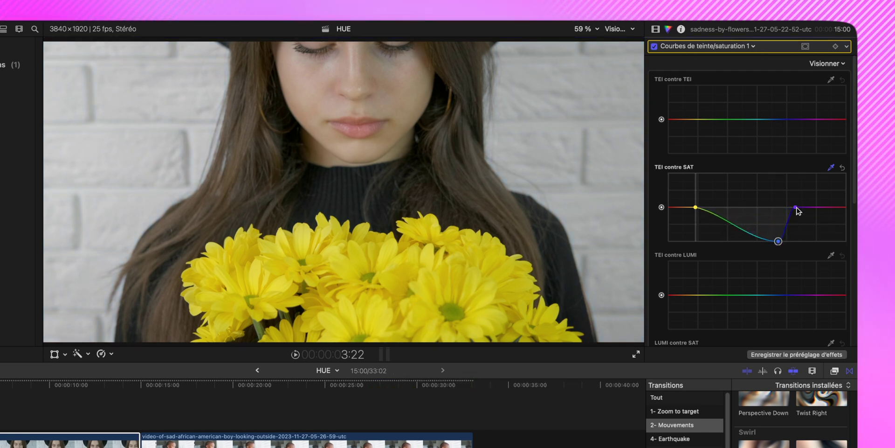
pyautogui.moveTo(796, 208); pyautogui.dragTo(797, 216)
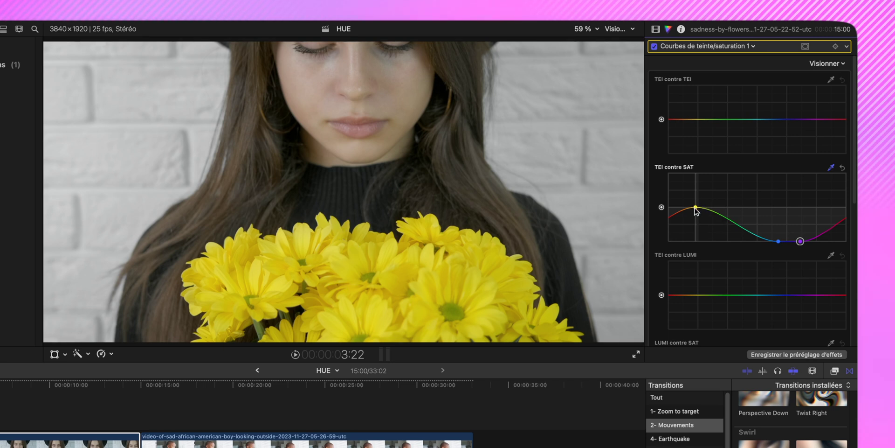
# Step: Push the yellow point well above neutral so the flowers become intensely saturated
pyautogui.moveTo(696, 208); pyautogui.dragTo(696, 216)
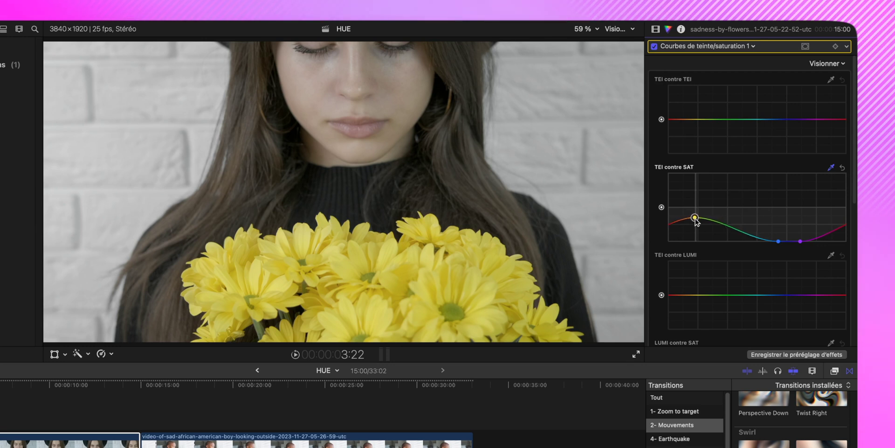
pyautogui.moveTo(697, 222); pyautogui.dragTo(697, 193)
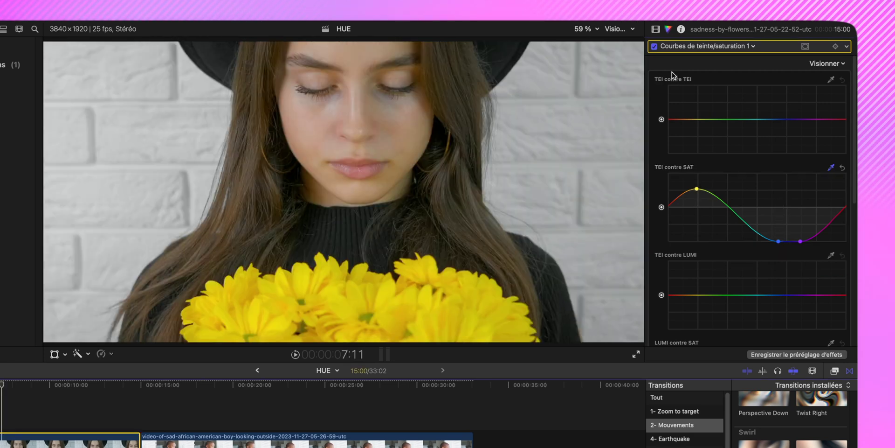
# Step: Disable the Courbes de teinte/saturation correction to compare the flowers shot before and after
pyautogui.click(655, 46)
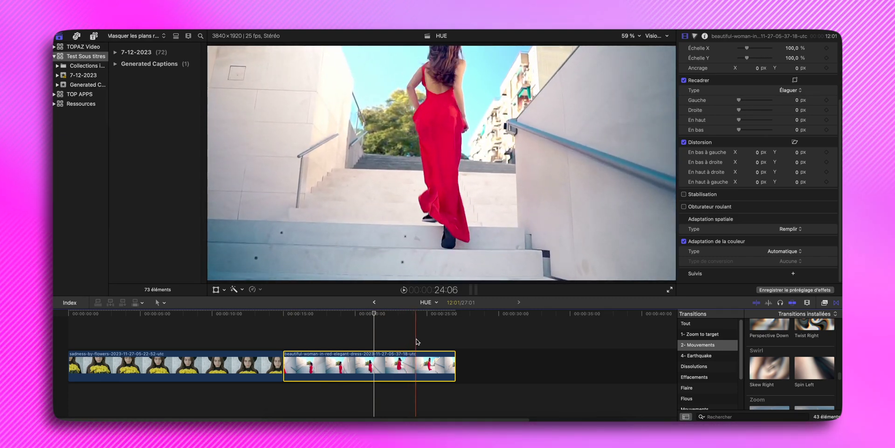
# Step: Give the red-dress clip a Courbes de teinte/saturation correction from the Aucune correction list
pyautogui.scroll(5, 758, 154)
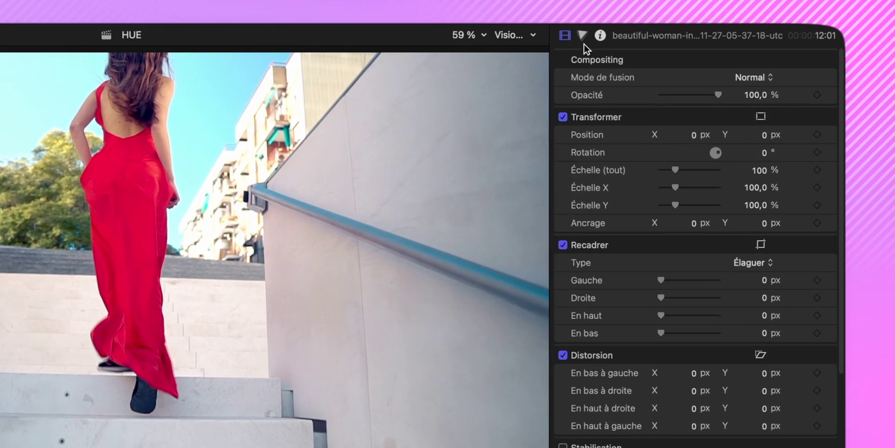
pyautogui.click(583, 35)
pyautogui.click(595, 55)
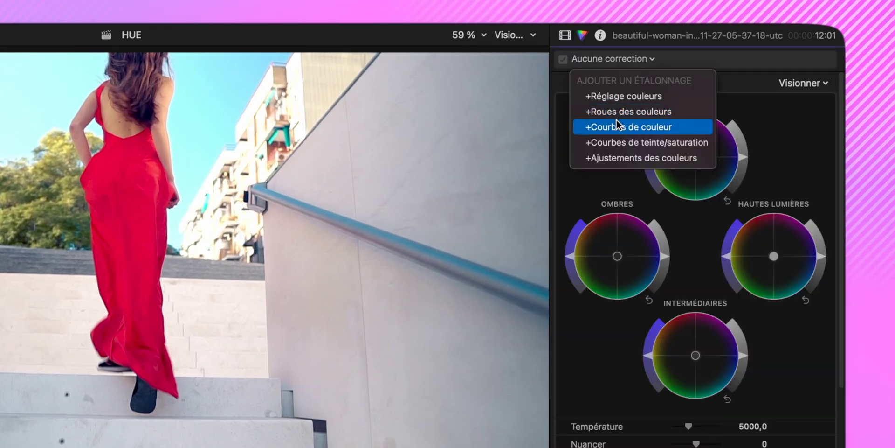
pyautogui.click(617, 141)
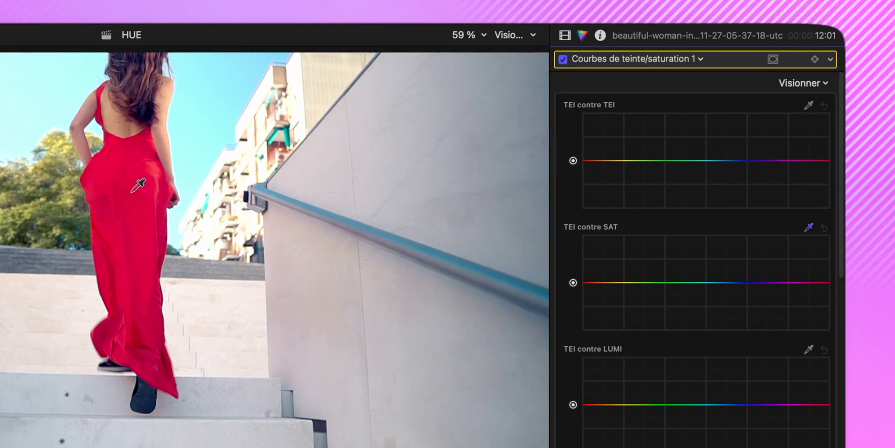
# Step: Sample the dress red, drop yellow, green, magenta and blue to zero, and raise the red end
pyautogui.moveTo(126, 188); pyautogui.dragTo(144, 178)
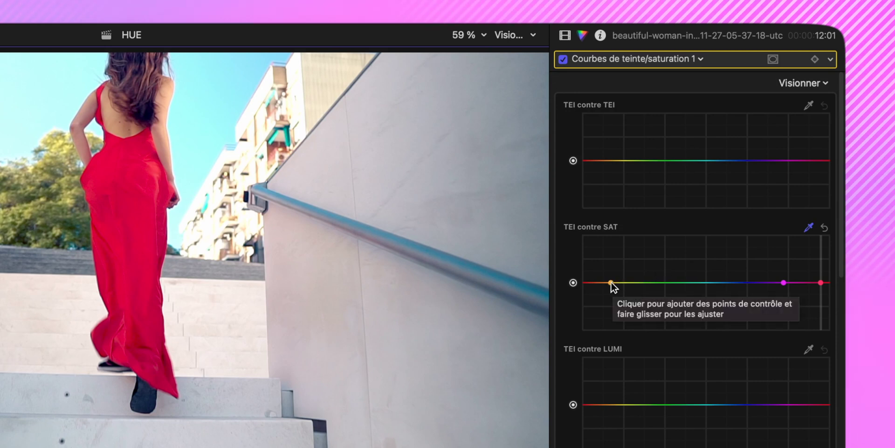
pyautogui.moveTo(611, 282); pyautogui.dragTo(614, 332)
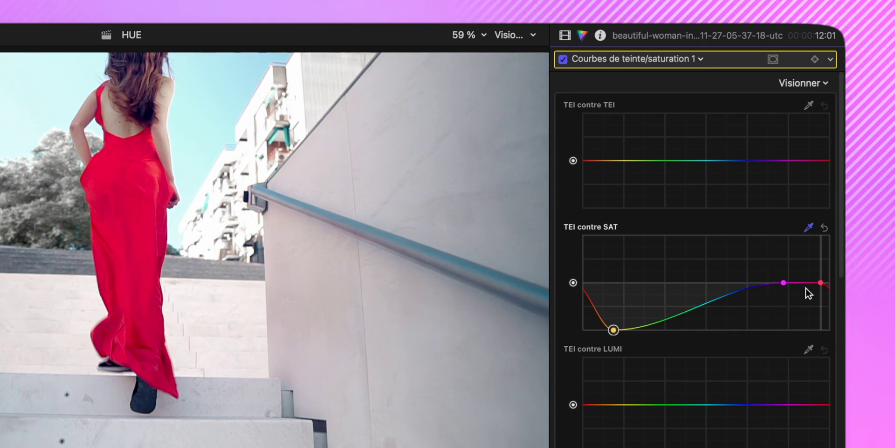
pyautogui.moveTo(783, 284); pyautogui.dragTo(783, 313)
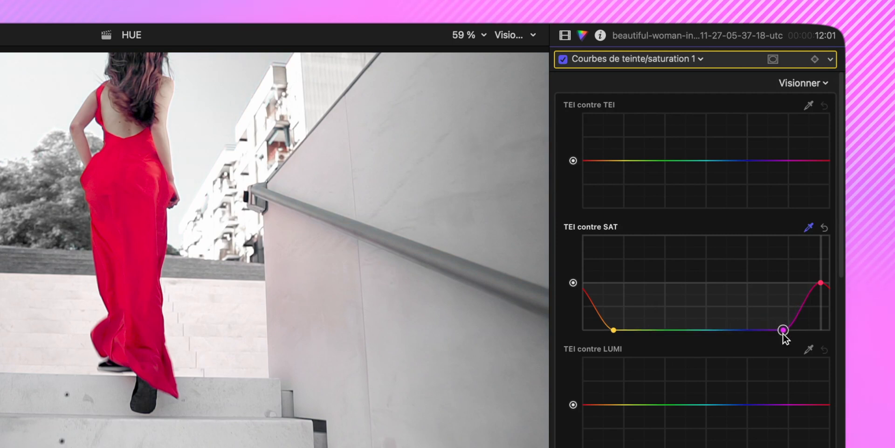
pyautogui.moveTo(803, 329); pyautogui.dragTo(748, 305)
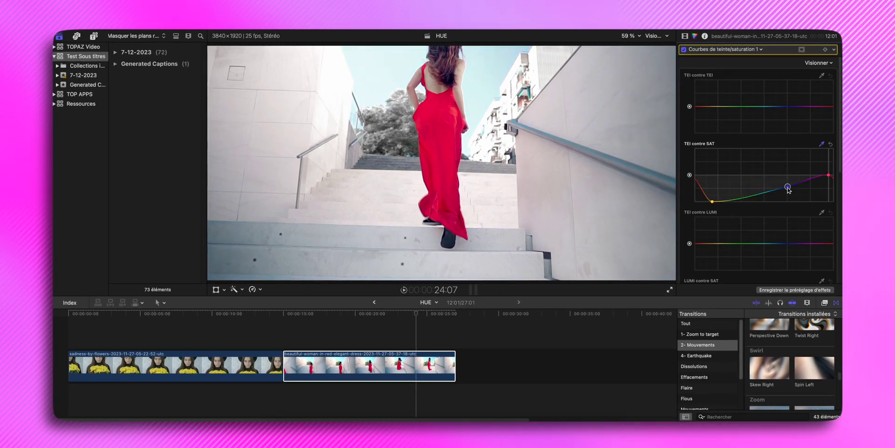
pyautogui.moveTo(788, 189); pyautogui.dragTo(812, 209)
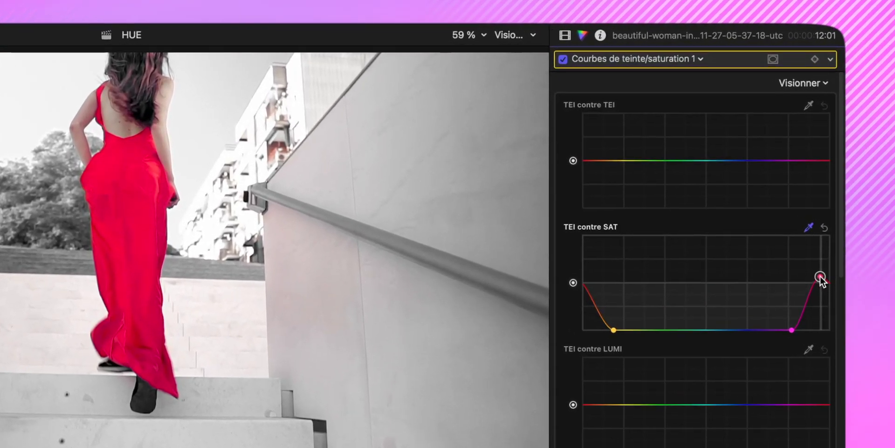
pyautogui.moveTo(820, 276); pyautogui.dragTo(818, 268)
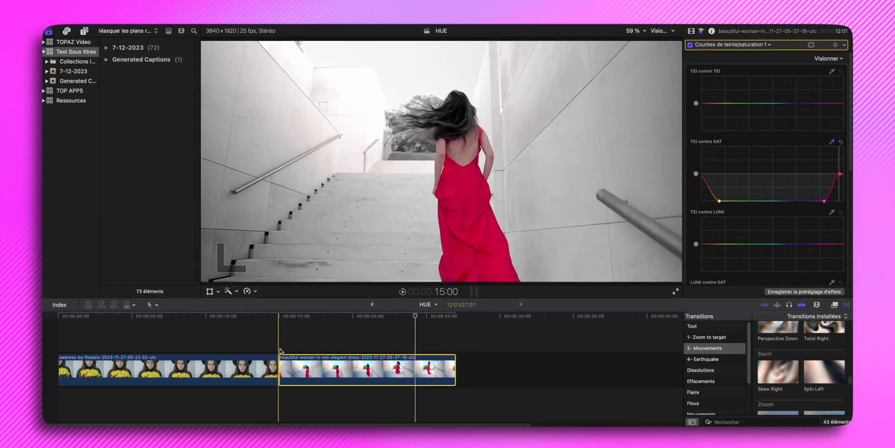
# Step: Play both graded clips back, then return to the start of the timeline
pyautogui.press('space')
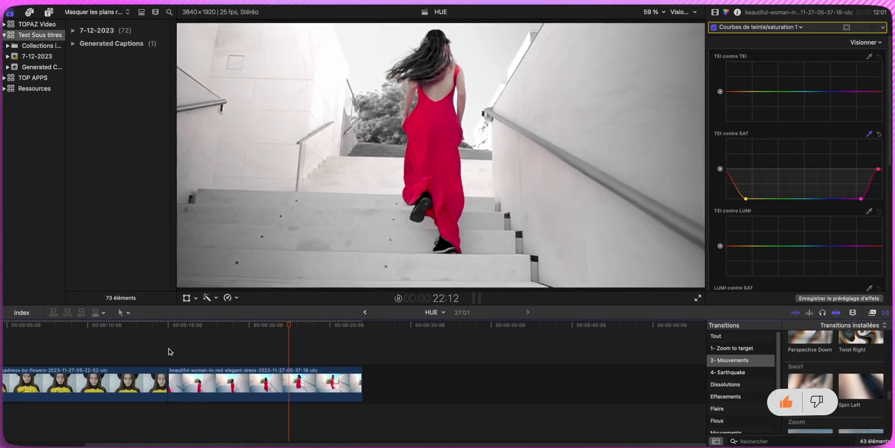
pyautogui.press('Home')
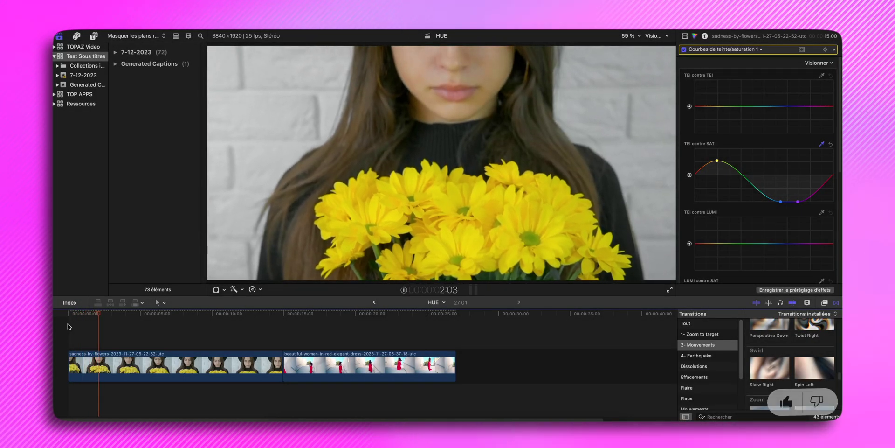